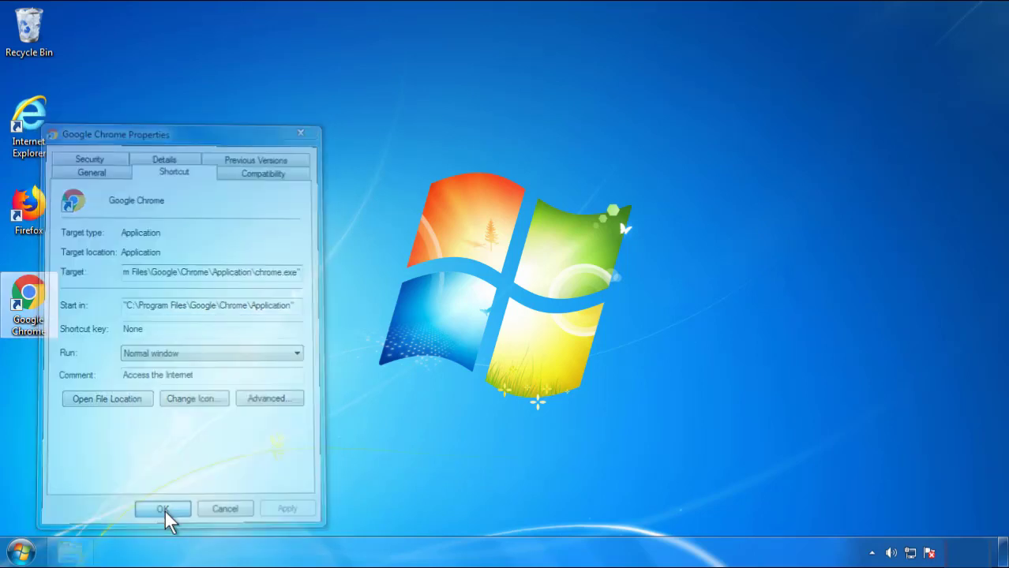
Close the Chrome shortcut's Properties dialog and bring up the Start menu.
left_click(21, 552)
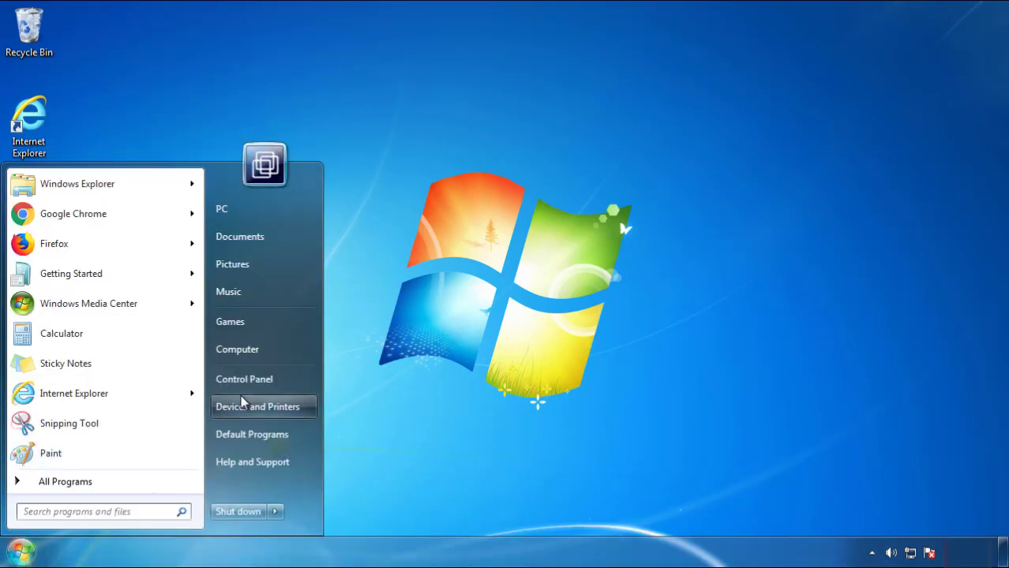
Open Programs and Features and sort installed programs with the most recently installed first.
left_click(253, 378)
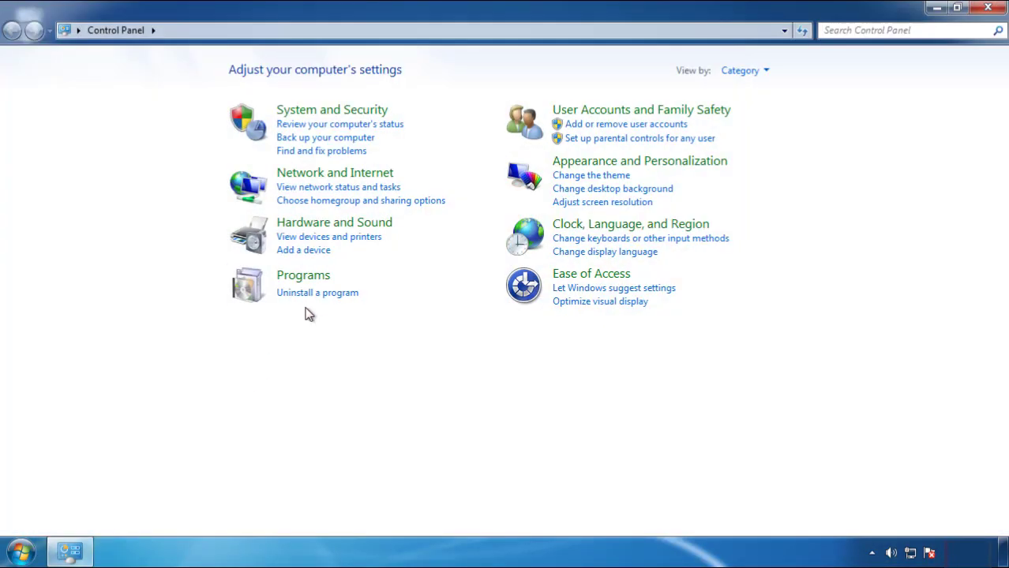
left_click(316, 297)
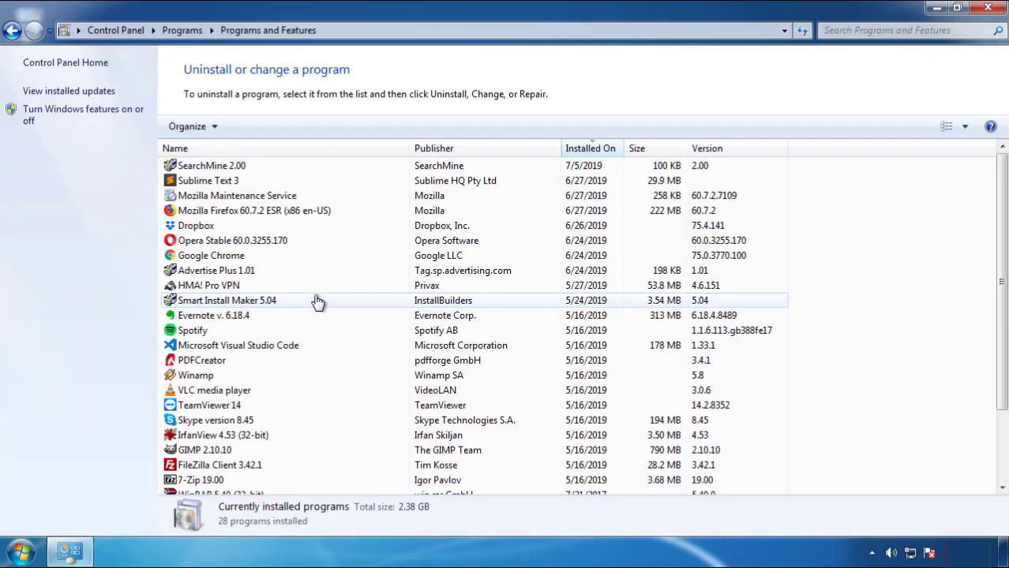
left_click(591, 150)
left_click(585, 150)
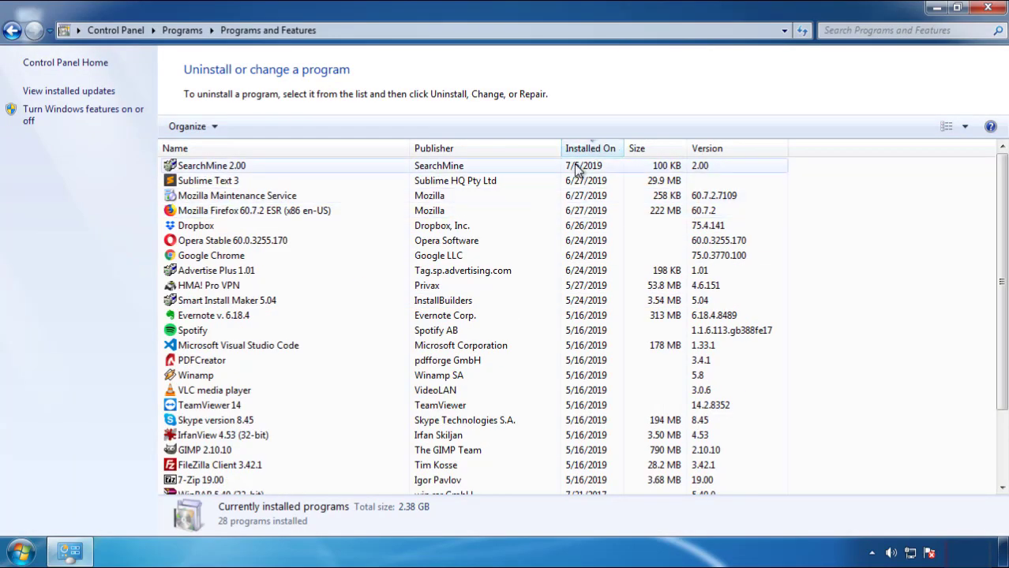
Uninstall SearchMine 2.00 and finish its removal wizard.
left_click(211, 167)
left_click(252, 128)
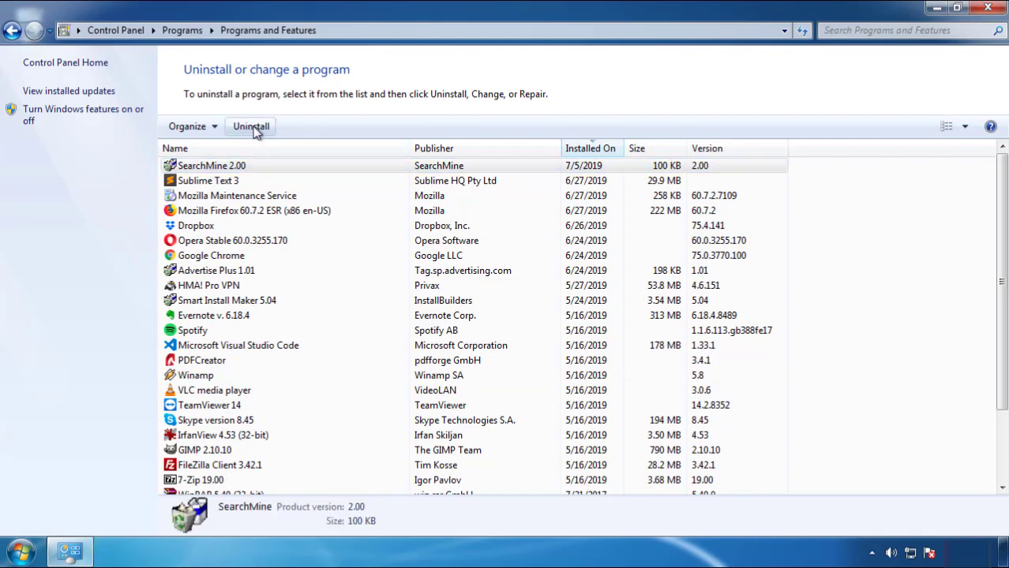
left_click(587, 417)
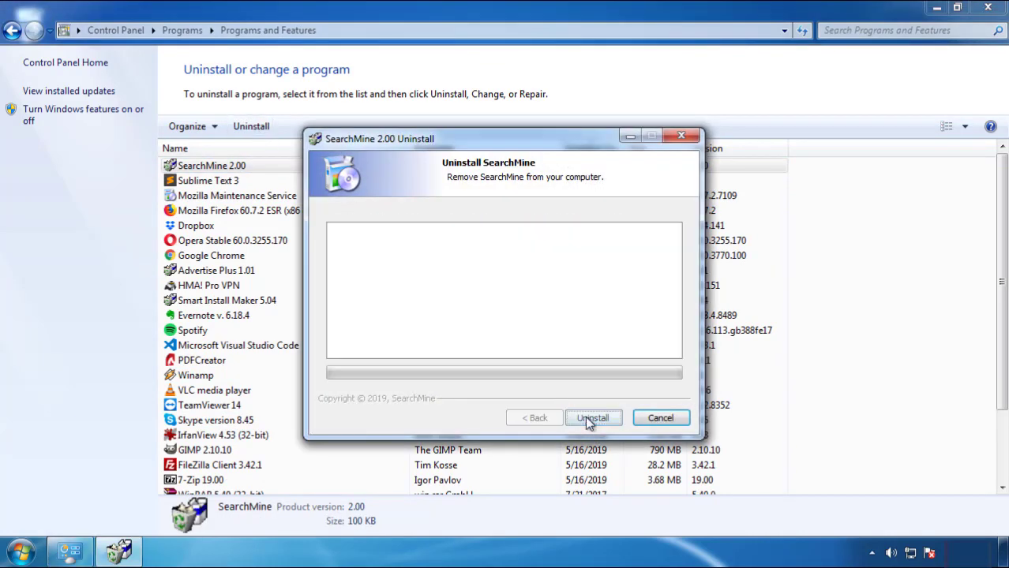
left_click(585, 416)
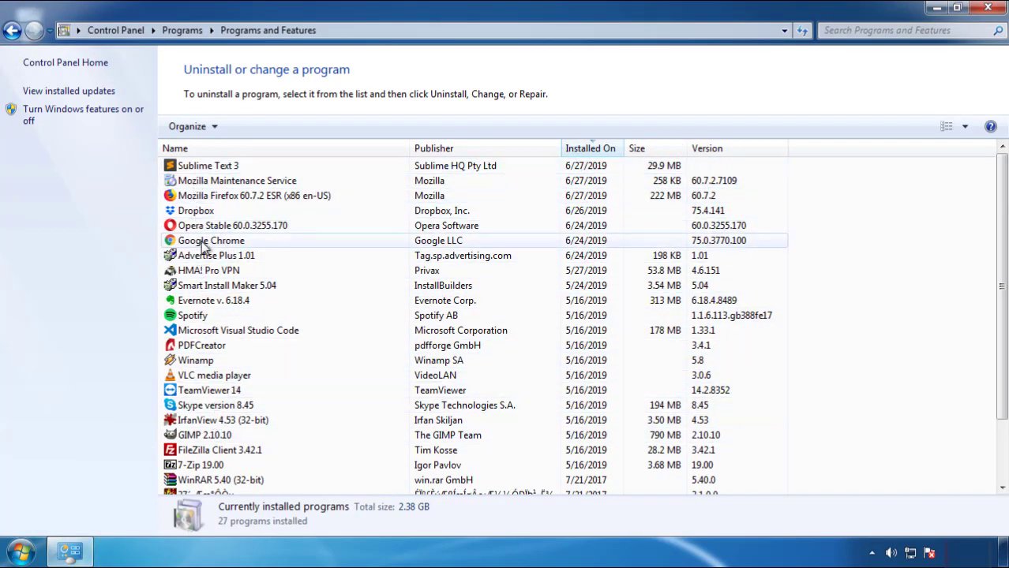
Close Programs and Features, restart Windows, and pick Safe Mode in Advanced Boot Options.
left_click(988, 11)
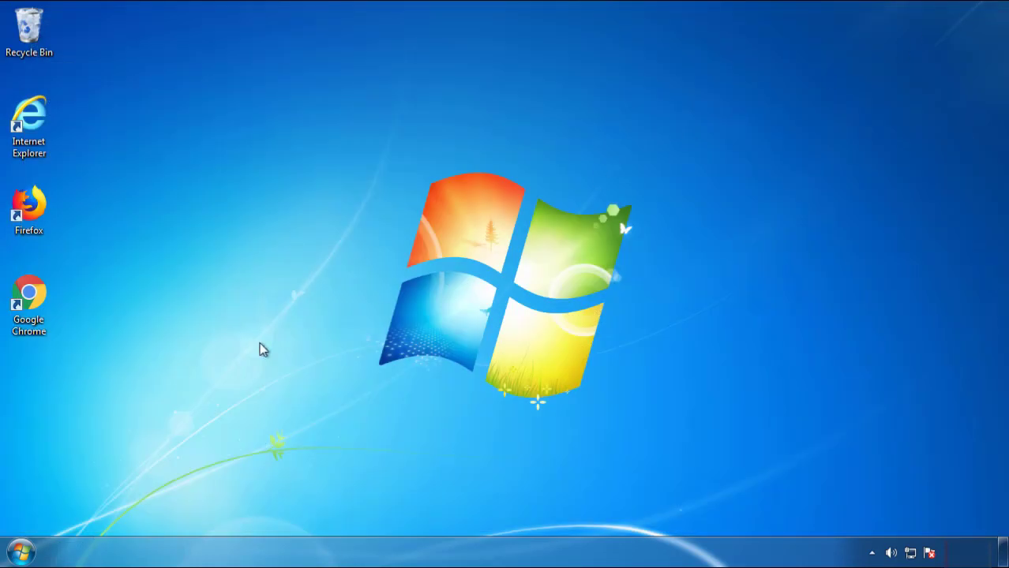
left_click(19, 554)
mouse_move(273, 515)
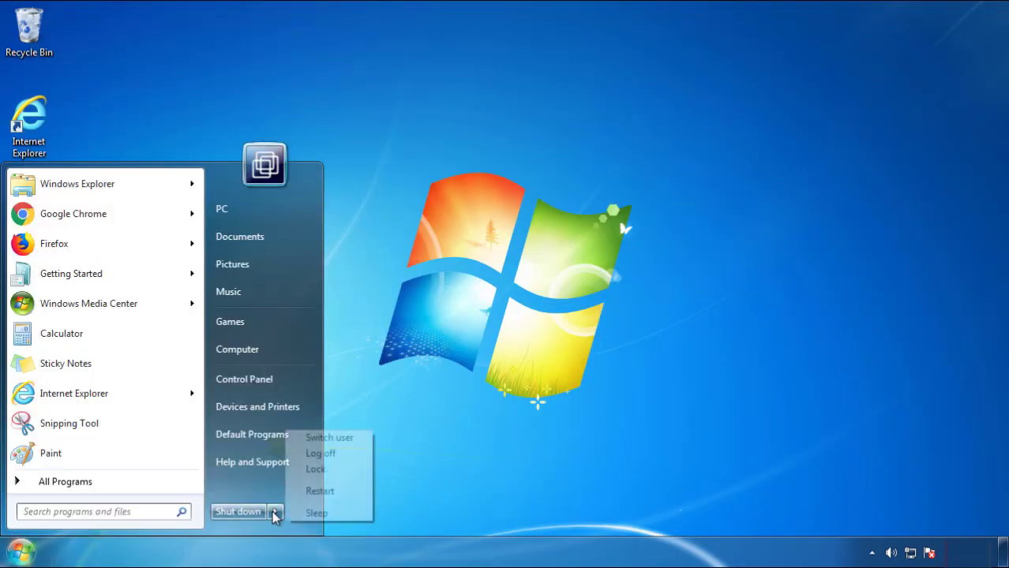
left_click(528, 432)
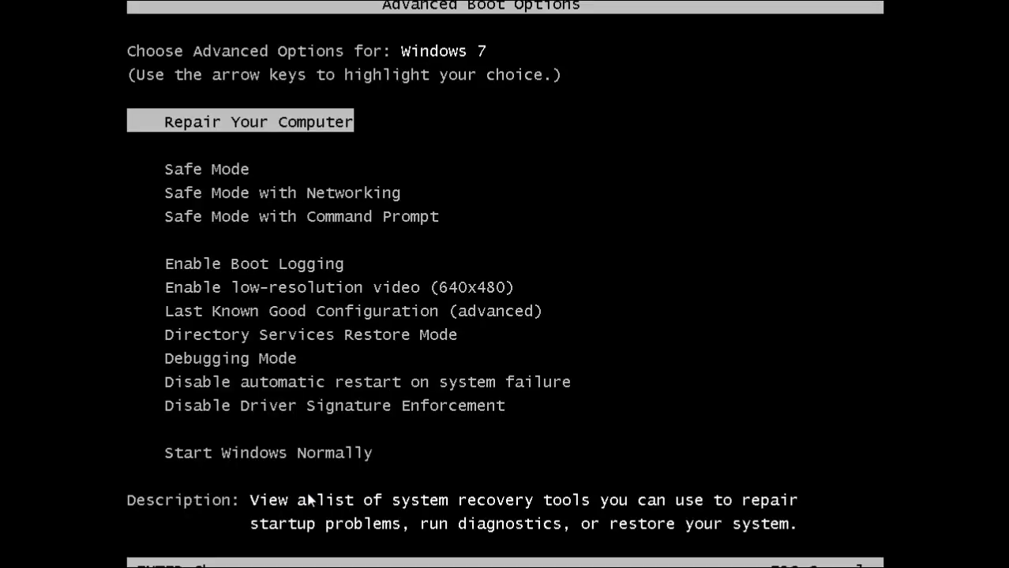
key("Down")
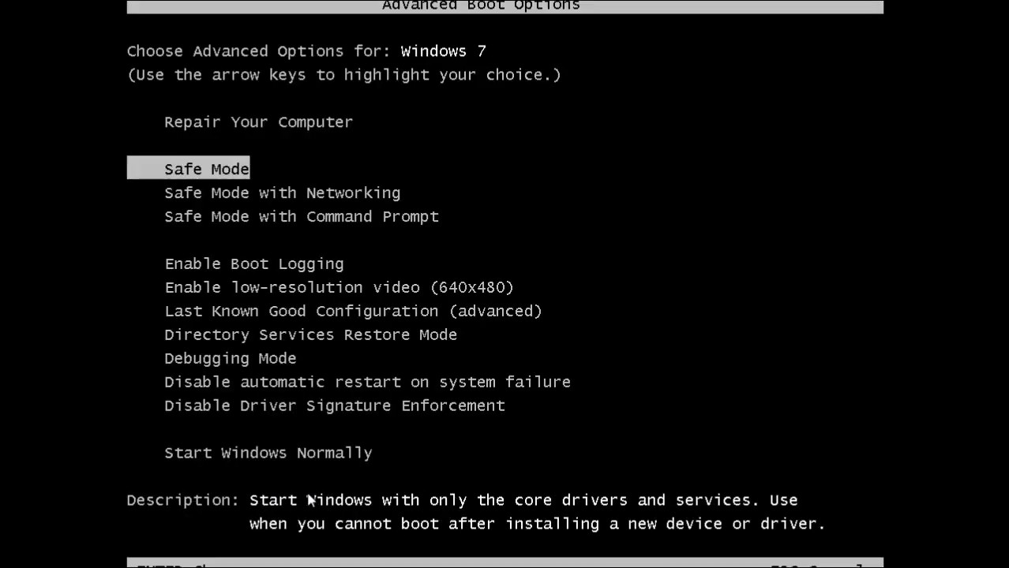
key("Return")
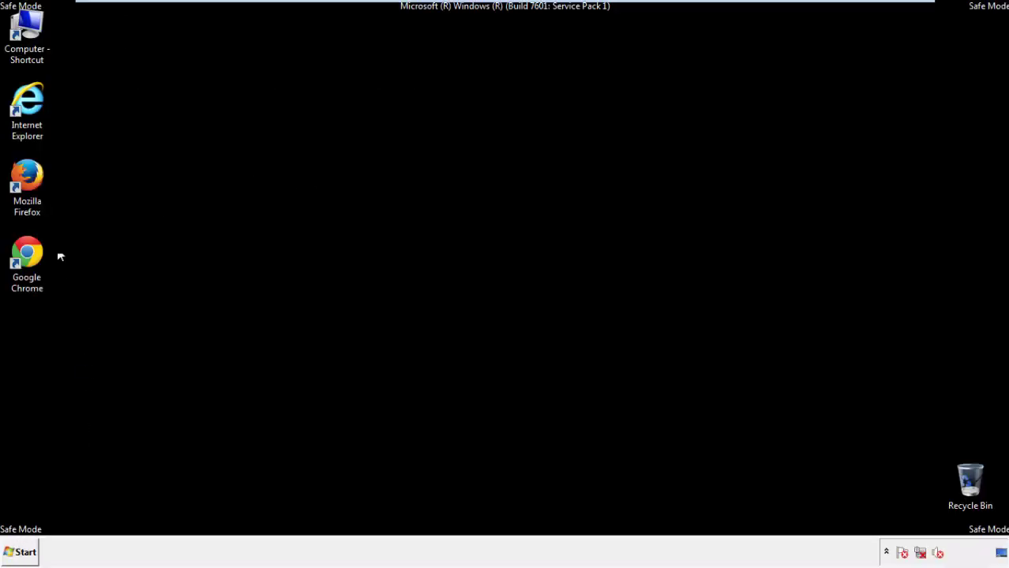
Launch Firefox, decline the default-browser prompt, and keep the menu bar shown.
double_click(35, 184)
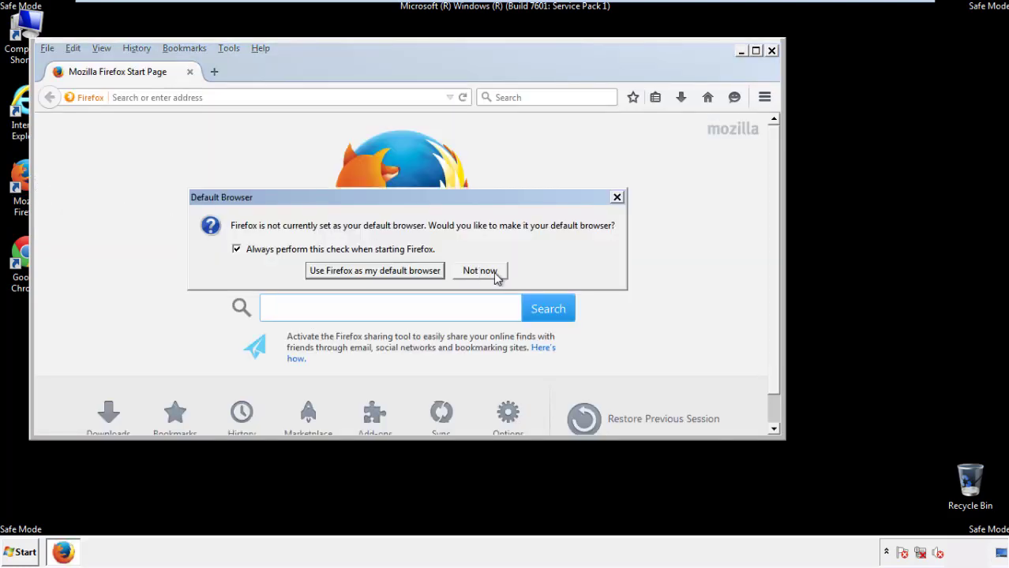
left_click(492, 271)
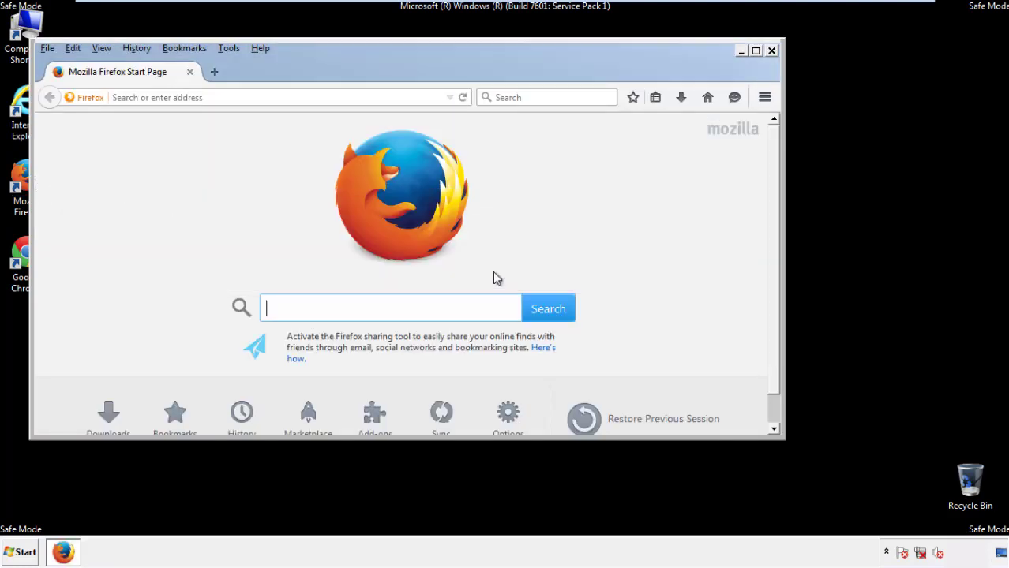
right_click(310, 69)
left_click(338, 119)
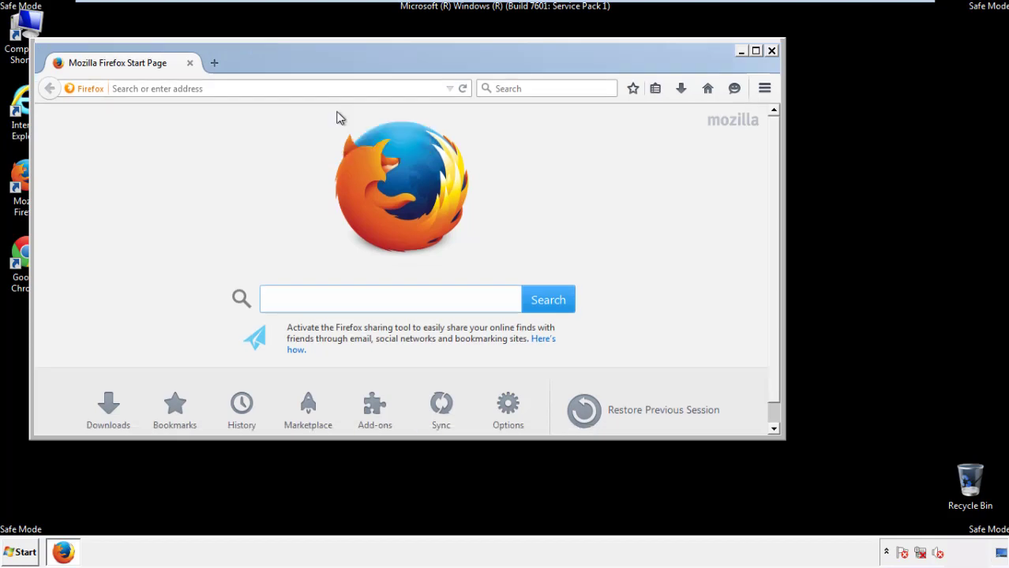
right_click(317, 64)
left_click(327, 120)
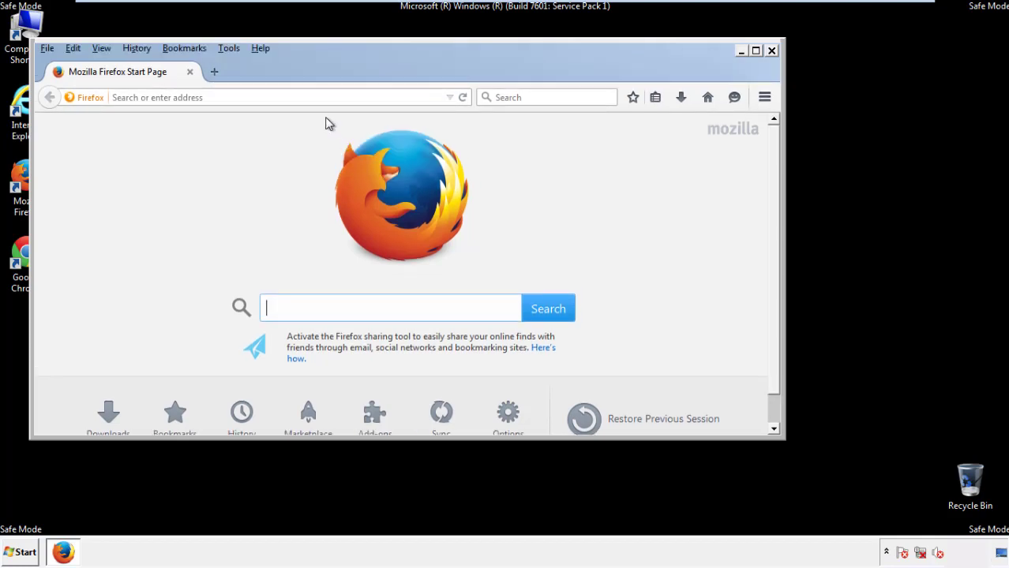
Clear all Firefox history, cookies, cache, offline data and site preferences for Everything.
left_click(140, 49)
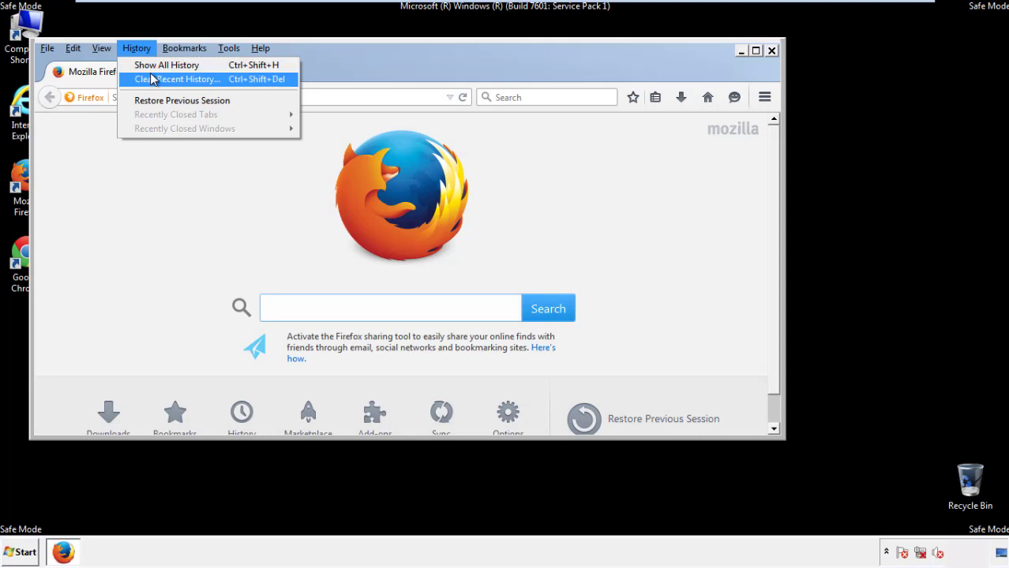
left_click(155, 79)
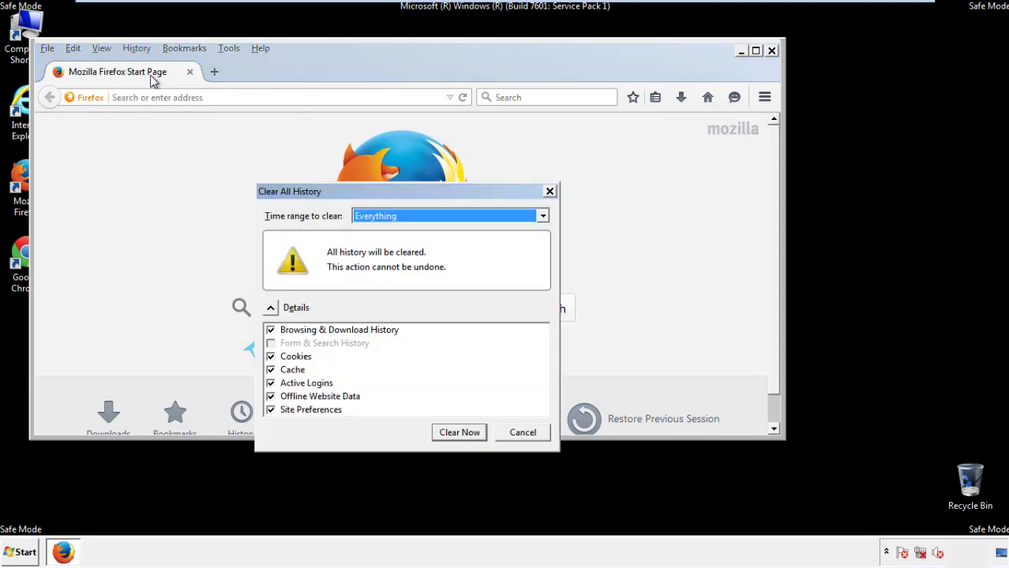
left_click(371, 218)
left_click(377, 297)
left_click(270, 397)
left_click(270, 396)
left_click(270, 410)
left_click(270, 410)
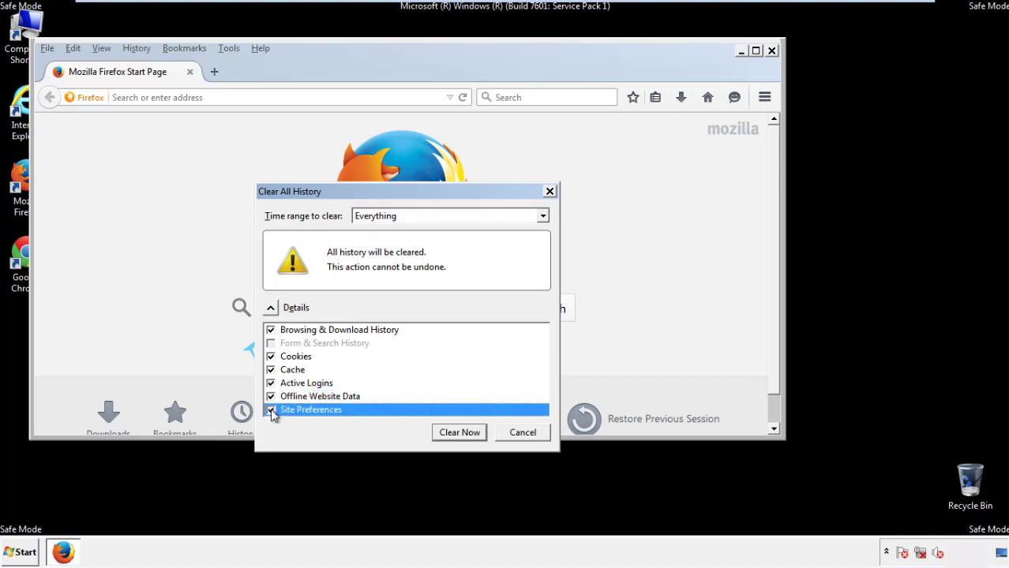
left_click(458, 435)
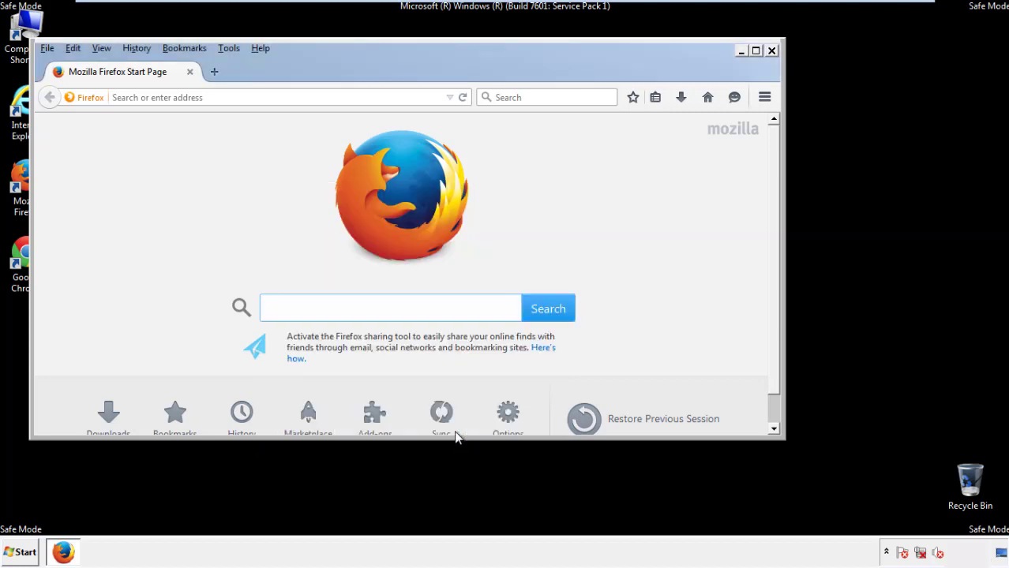
Refresh Firefox from Troubleshooting Information, decline the default-browser prompt, and close Firefox.
left_click(260, 48)
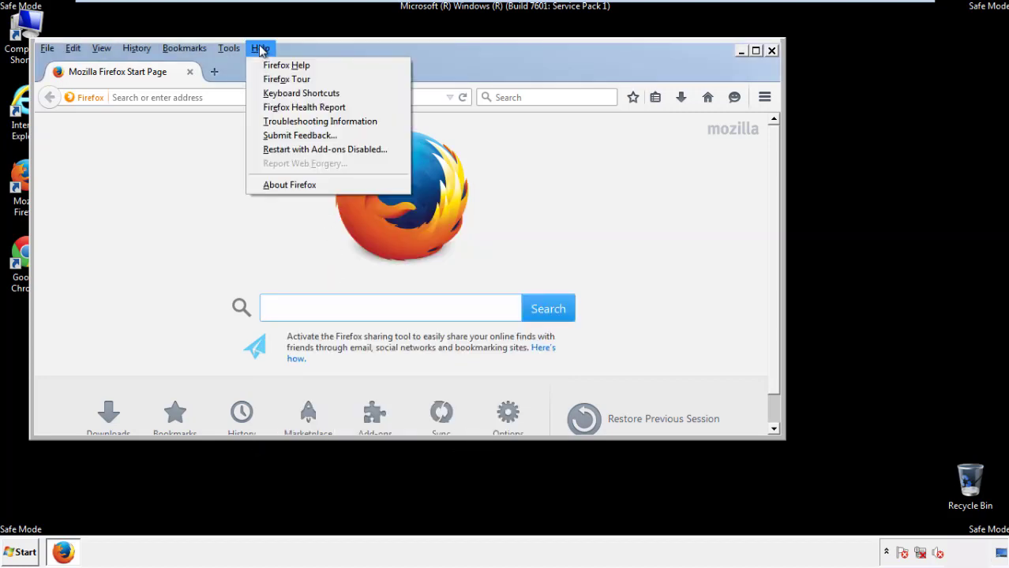
left_click(293, 122)
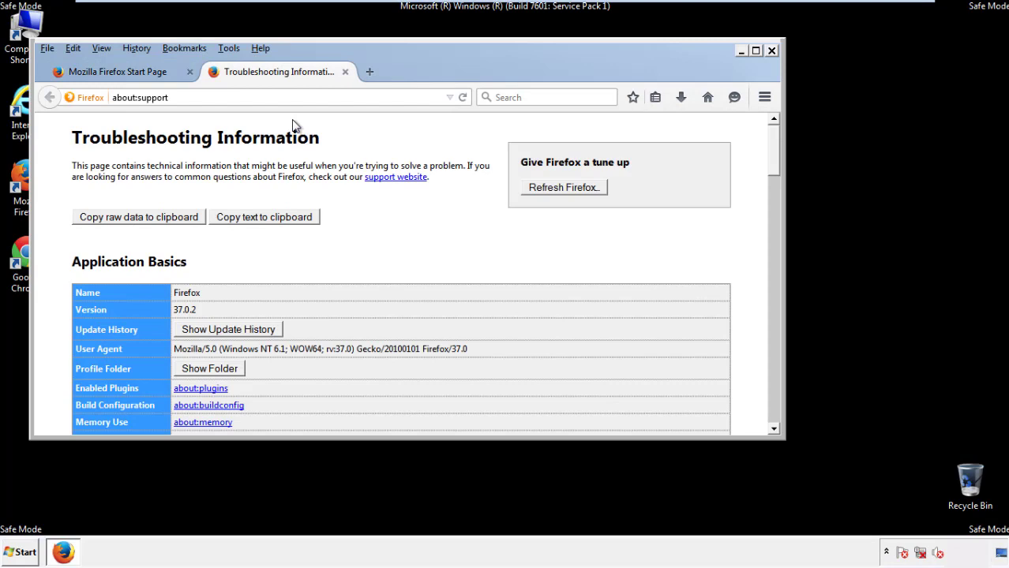
left_click(585, 190)
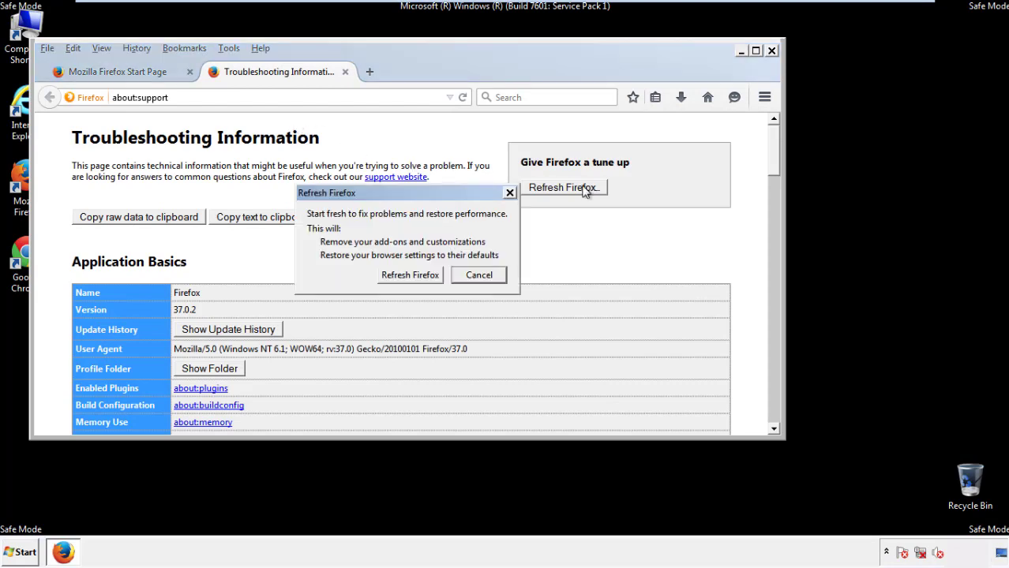
left_click(409, 275)
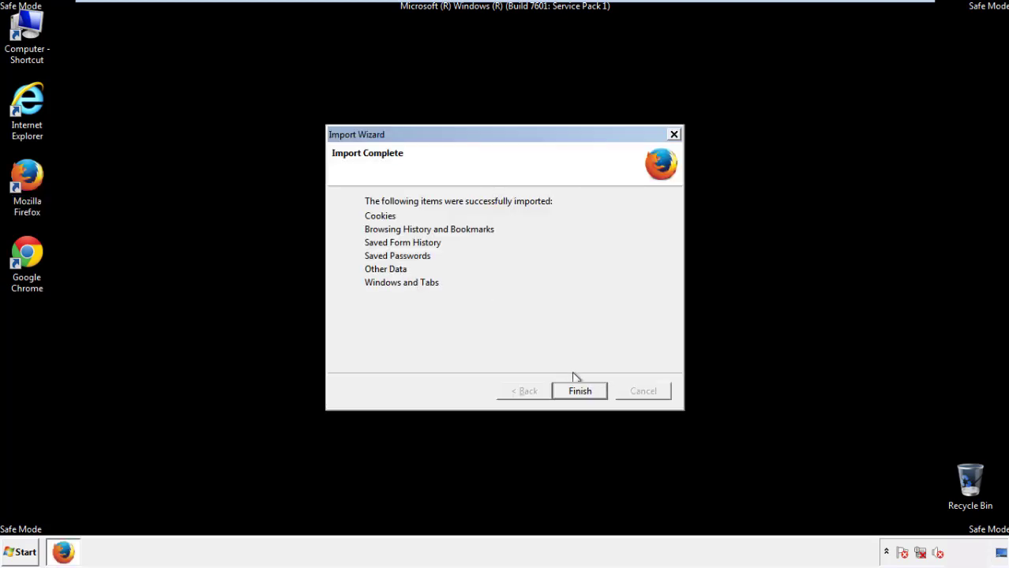
left_click(580, 392)
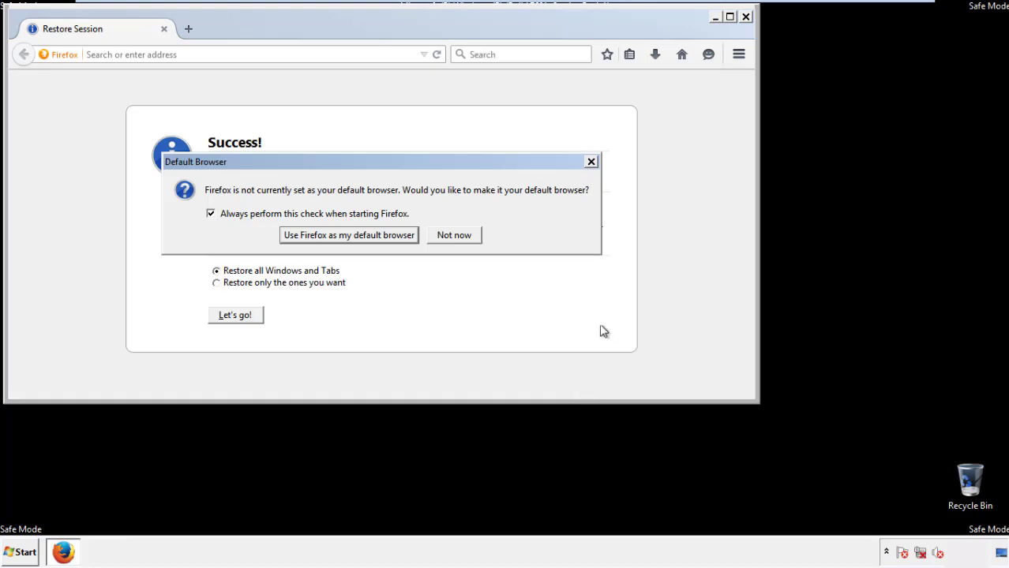
left_click(454, 237)
left_click(745, 16)
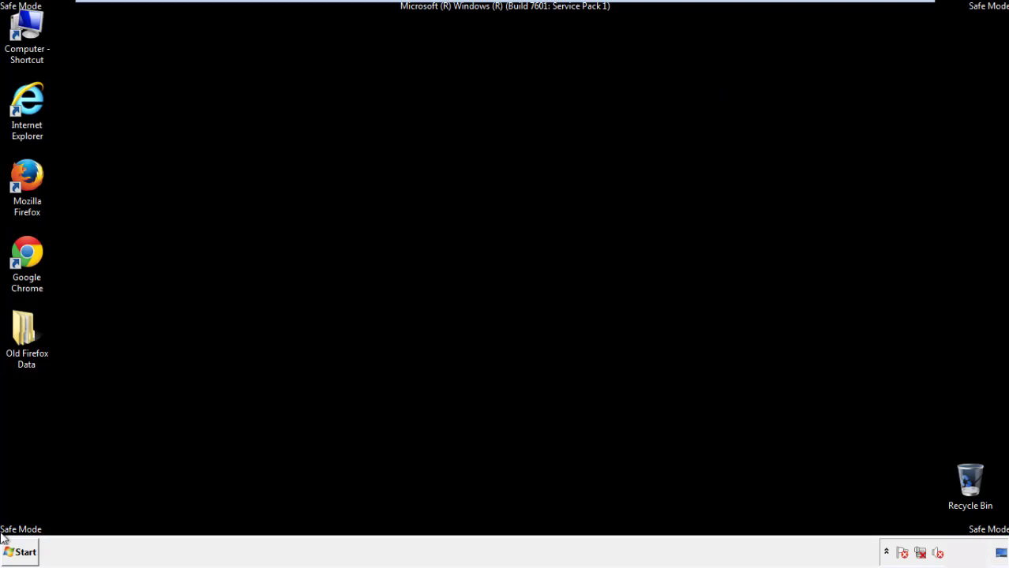
Launch Google Chrome from the desktop and dismiss the default-browser prompt.
left_click(24, 251)
double_click(24, 251)
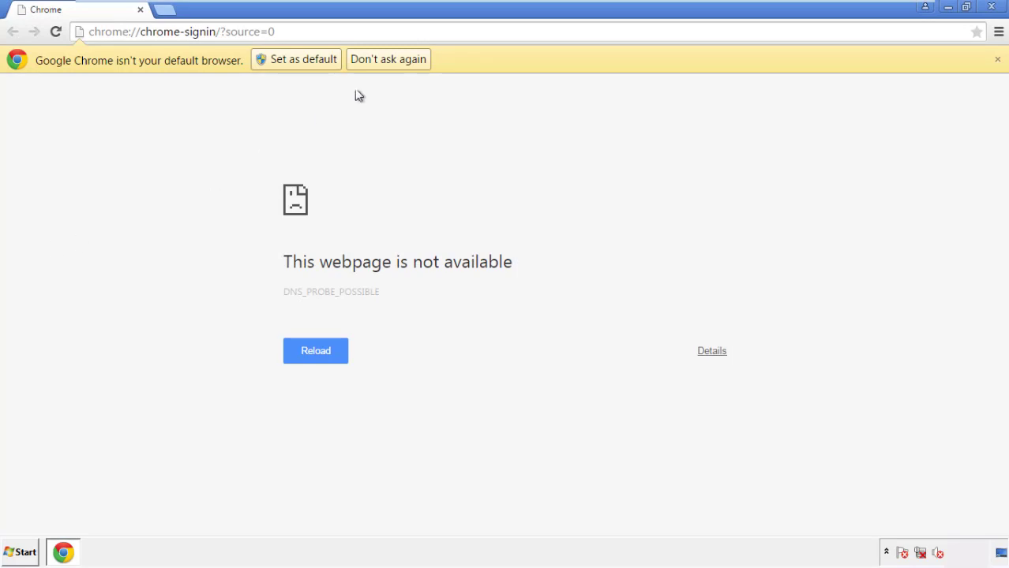
left_click(407, 60)
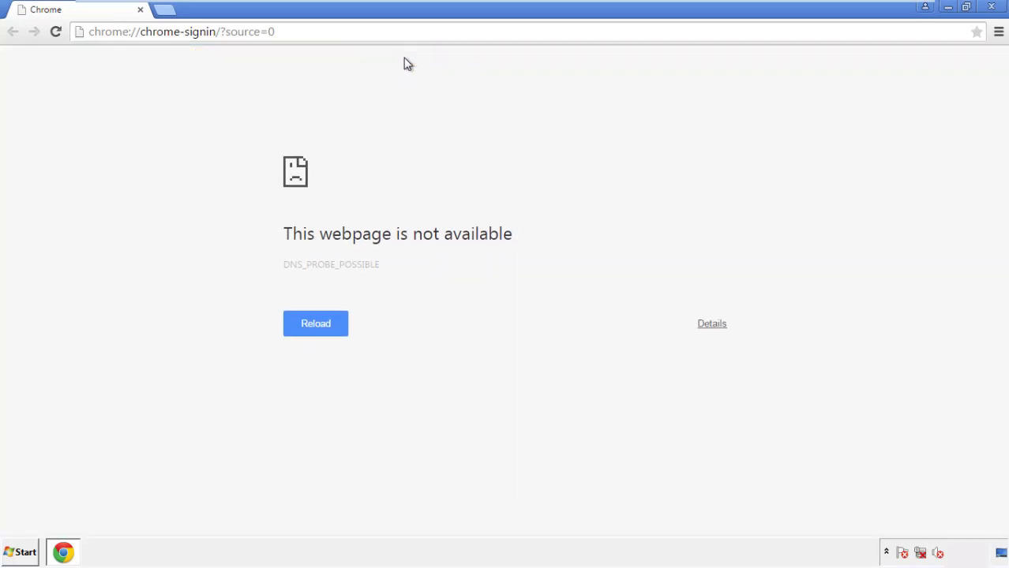
Go to Chrome's History page via Settings and open Clear browsing data.
left_click(999, 32)
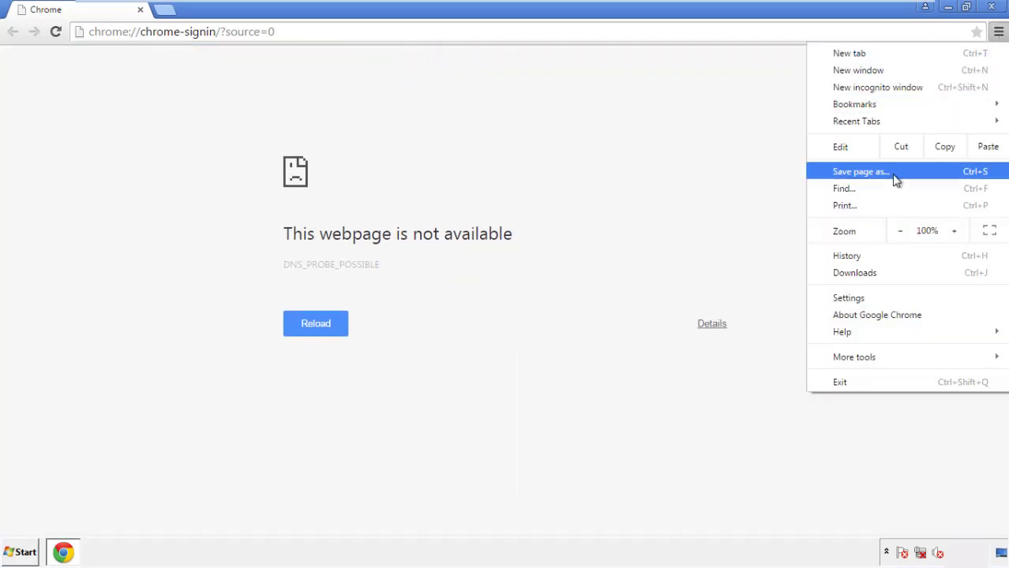
left_click(851, 297)
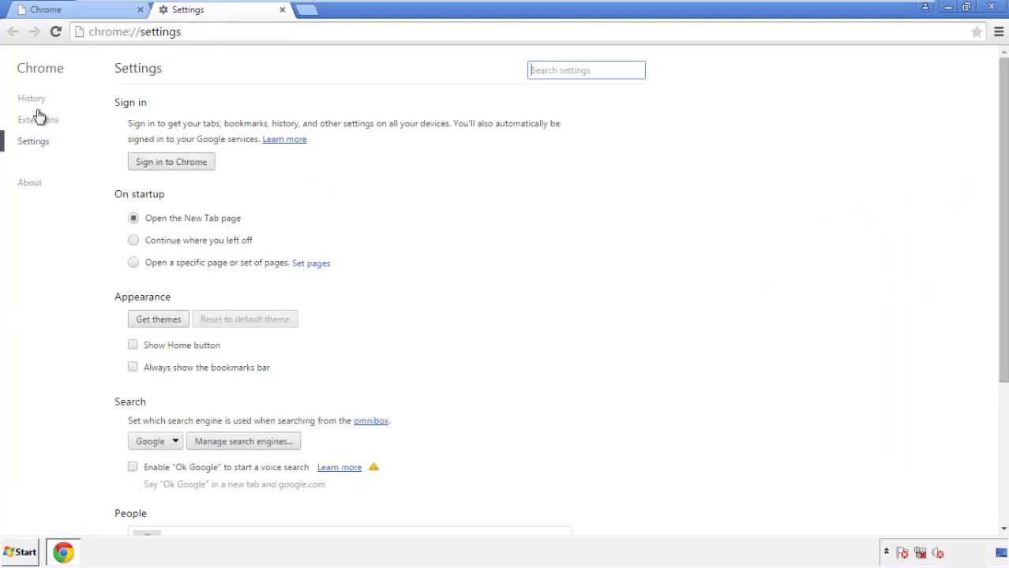
left_click(35, 100)
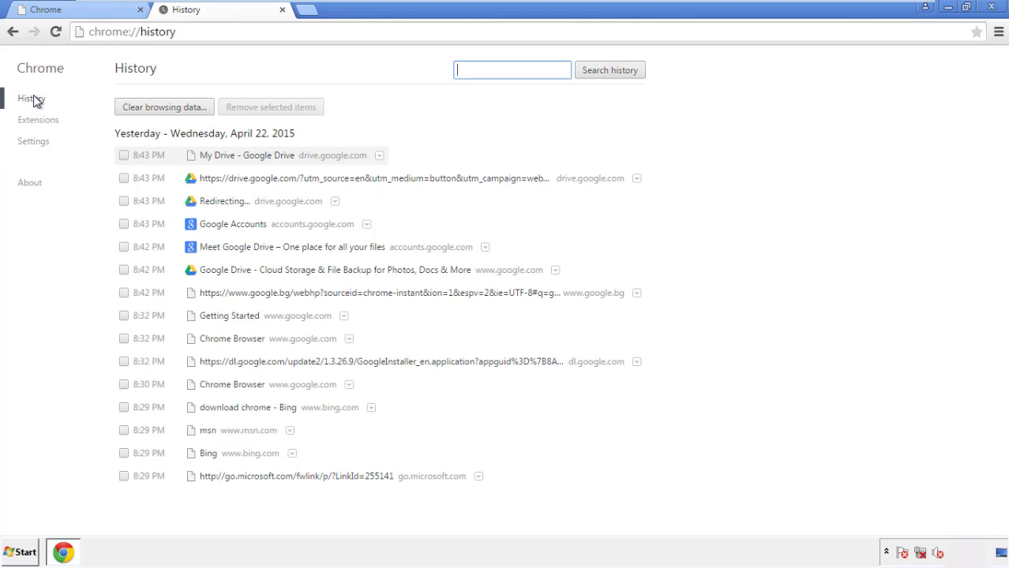
left_click(152, 109)
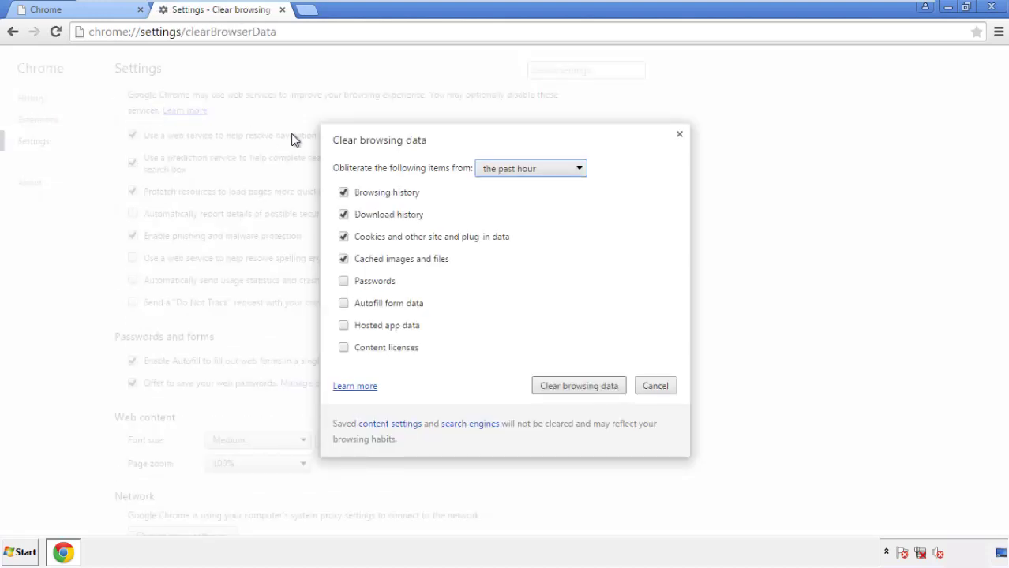
Clear Chrome browsing data from the beginning of time, including autofill form data.
left_click(508, 170)
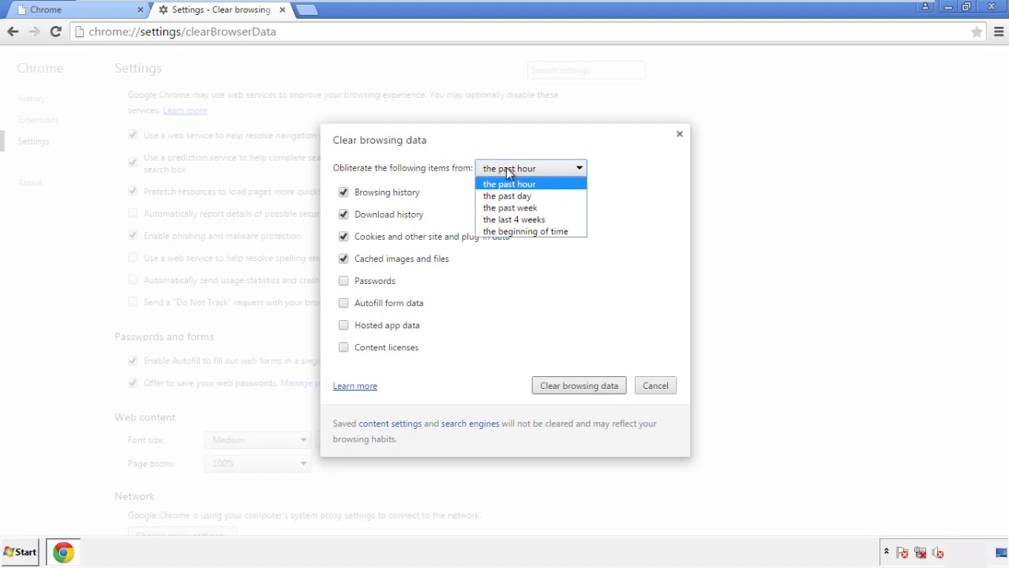
left_click(506, 233)
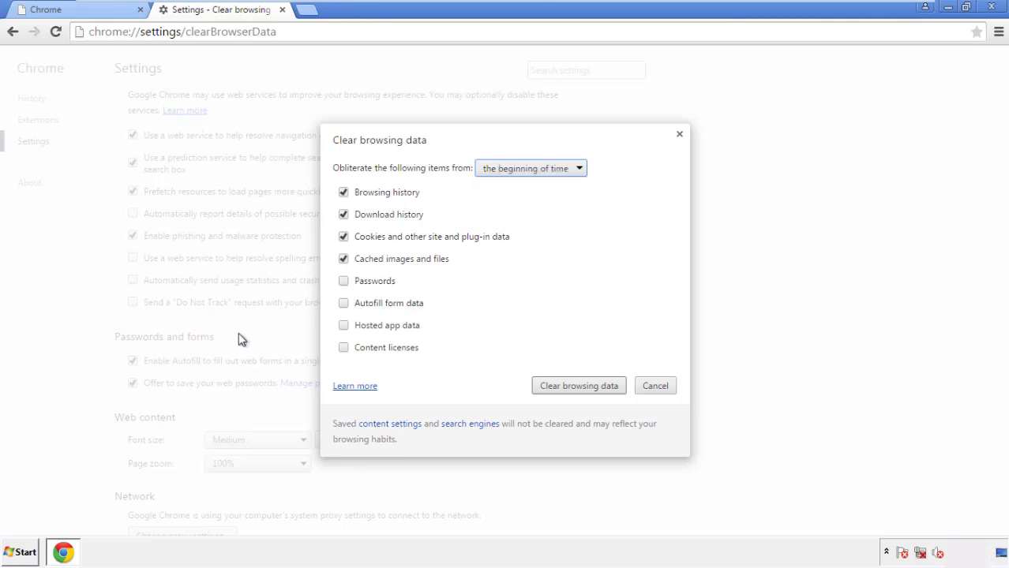
left_click(348, 305)
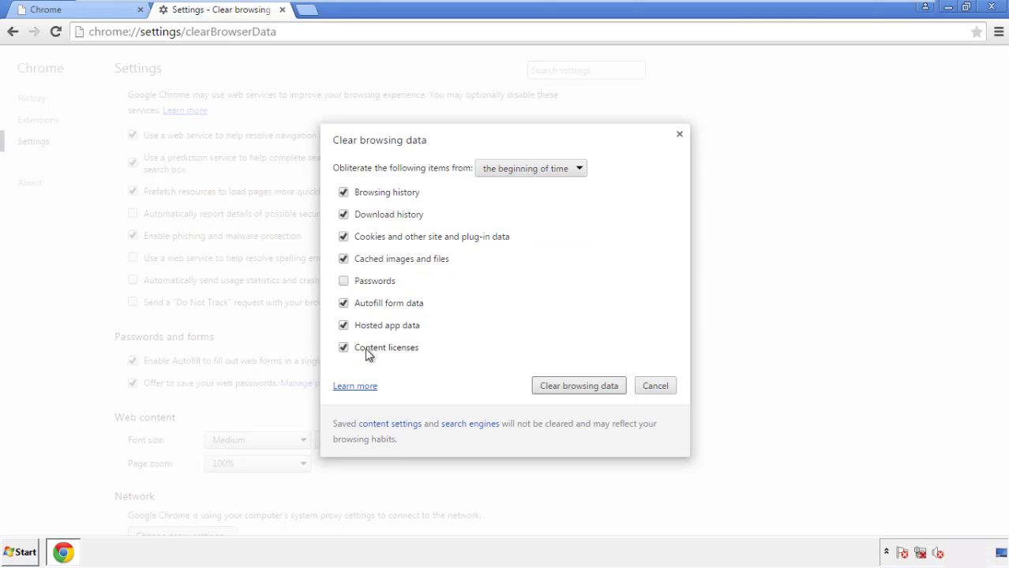
left_click(566, 388)
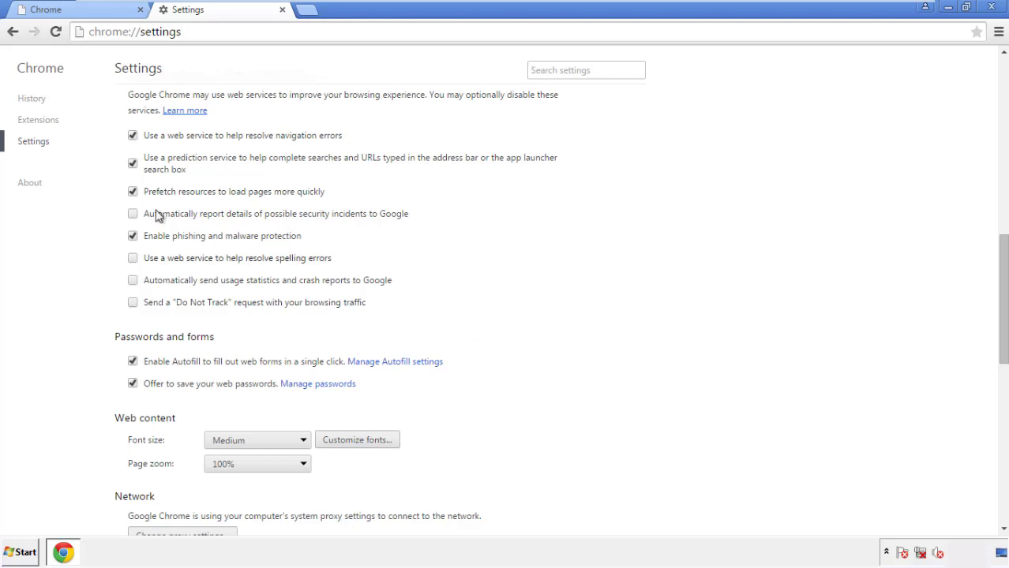
Reset Chrome settings to their original defaults, then close Chrome.
left_click_drag(1003, 251, 998, 425)
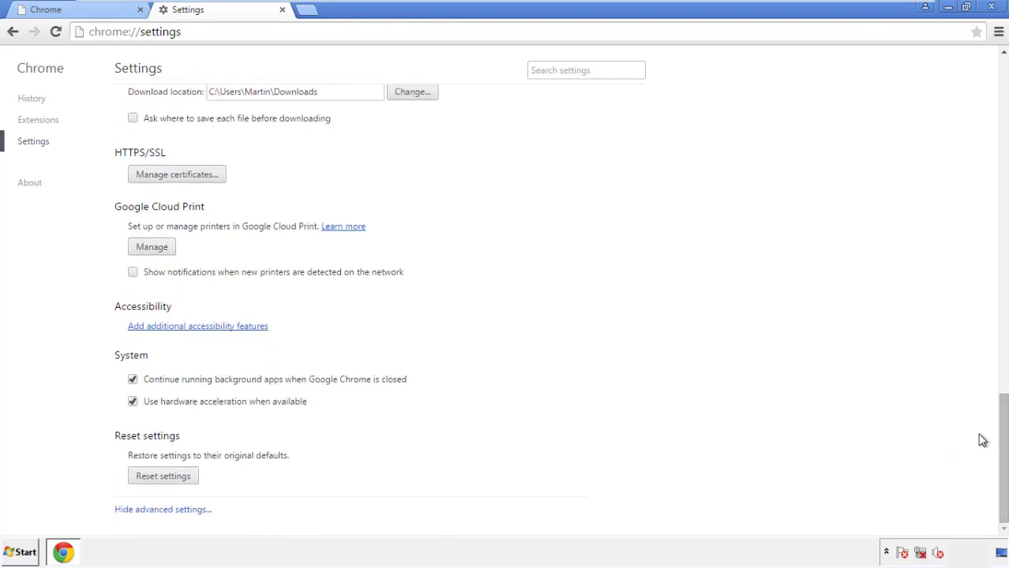
left_click(191, 483)
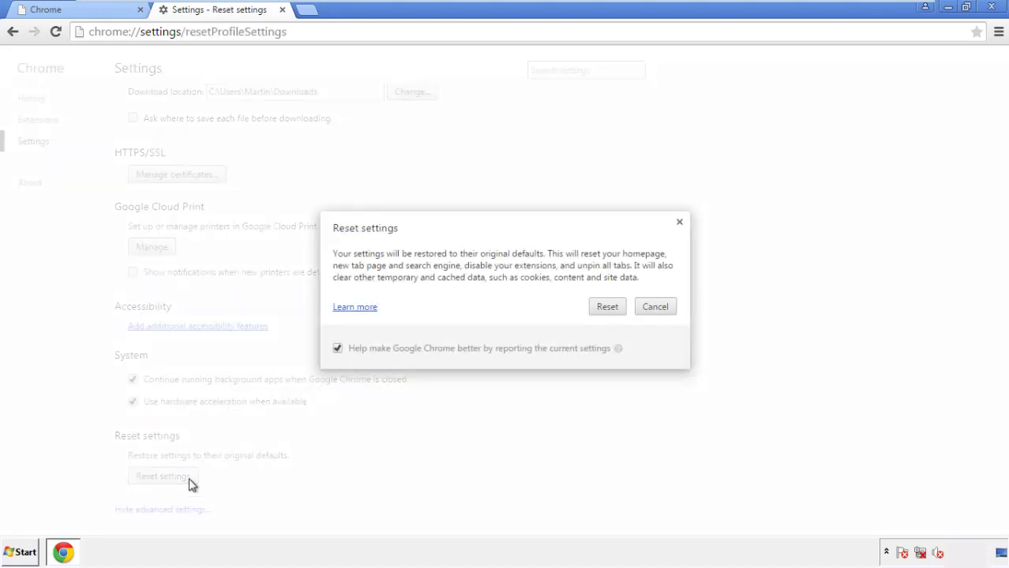
left_click(608, 308)
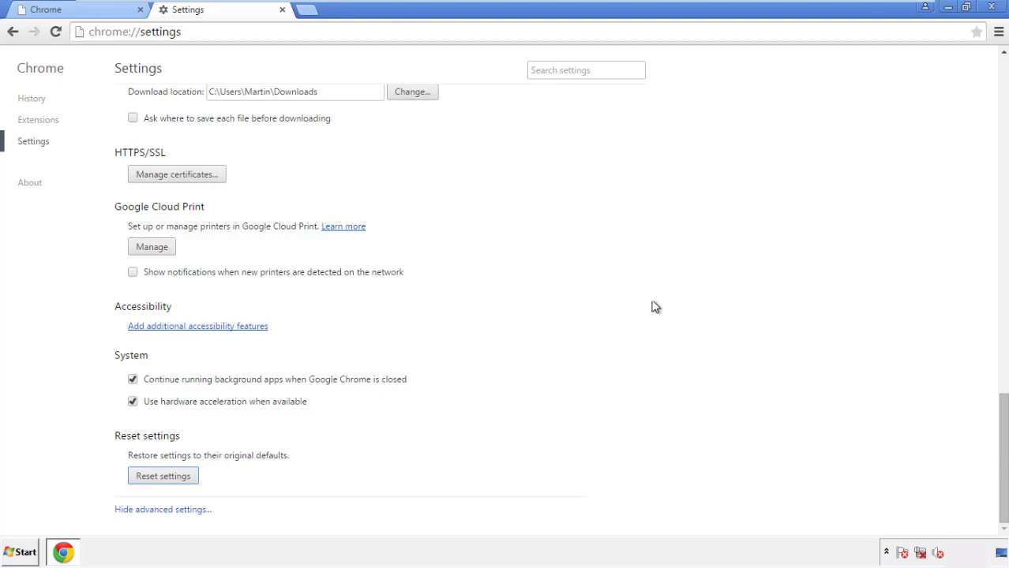
left_click(992, 6)
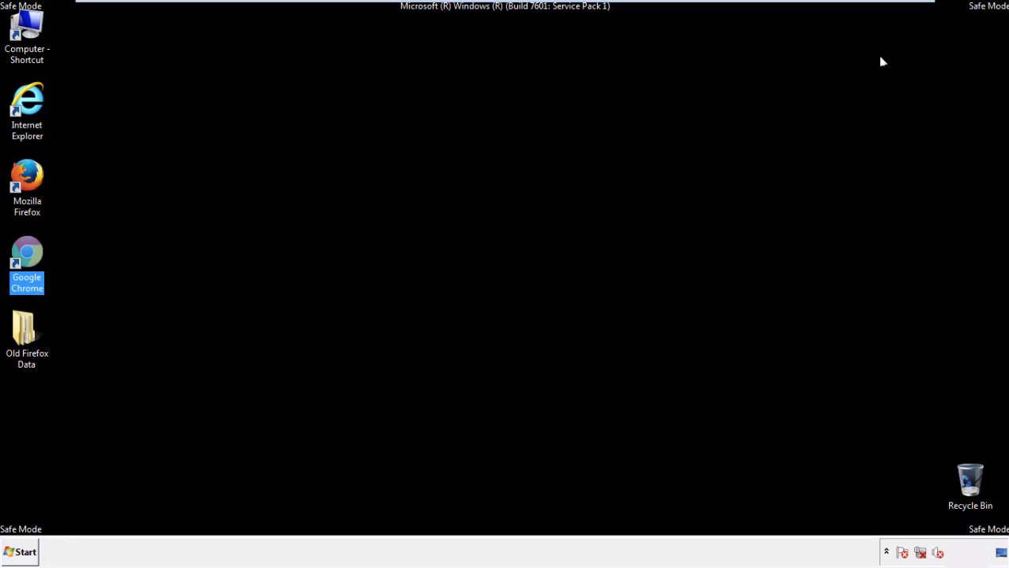
Deselect the desktop icons and launch Mozilla Firefox.
left_click(544, 255)
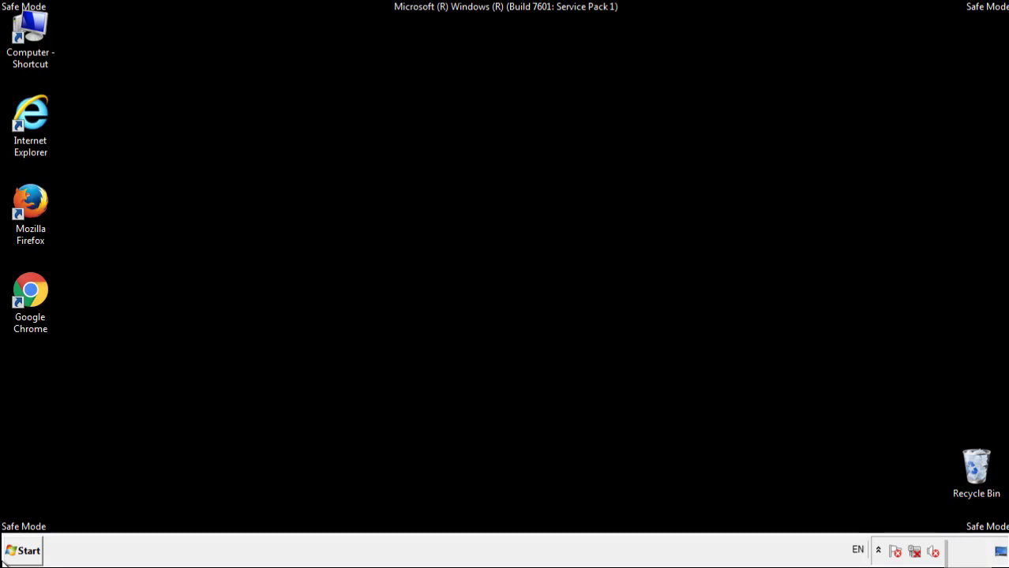
double_click(39, 197)
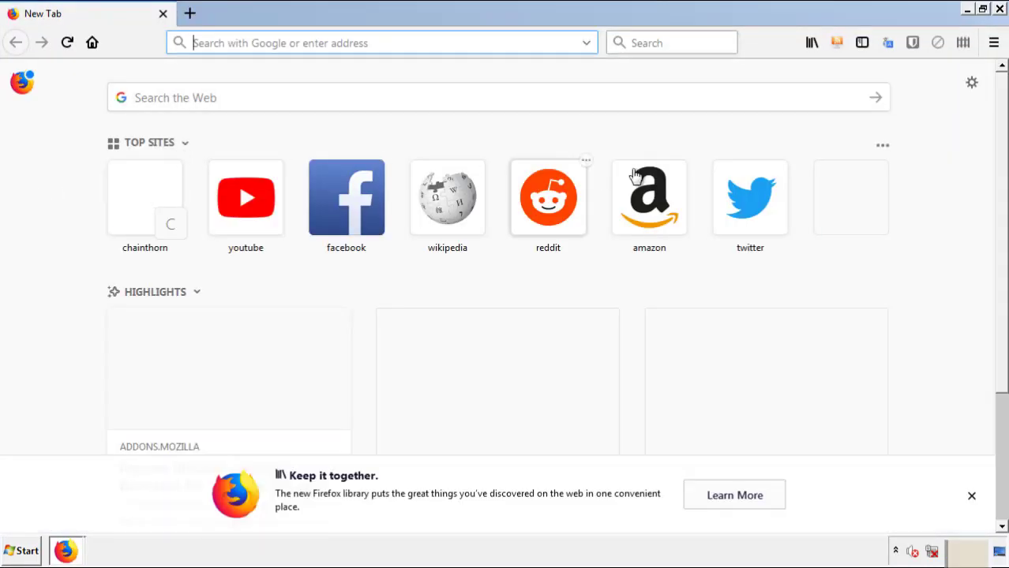
Remove the Search Mine extension in Firefox's Add-ons Manager and close Firefox.
left_click(994, 43)
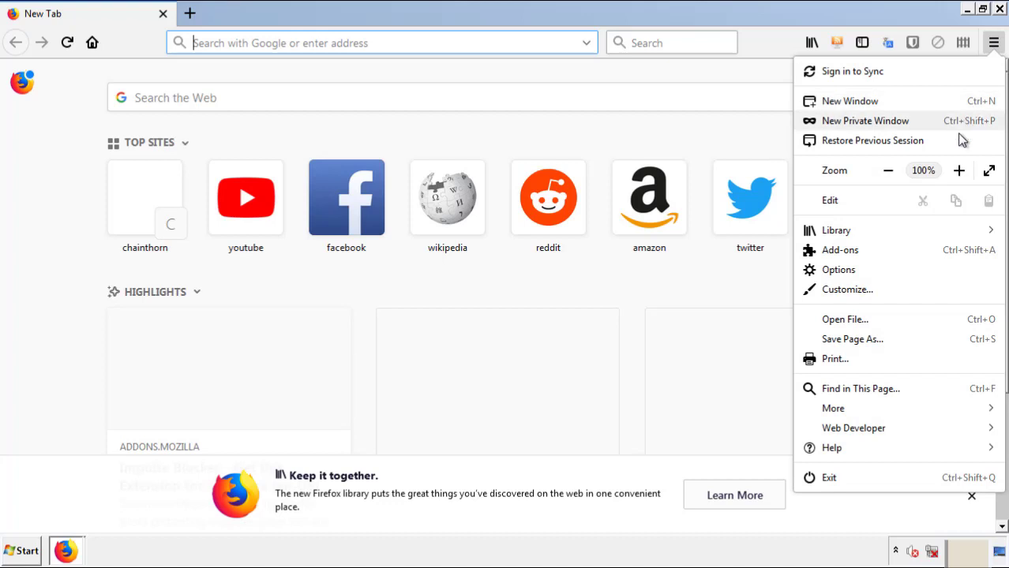
left_click(931, 263)
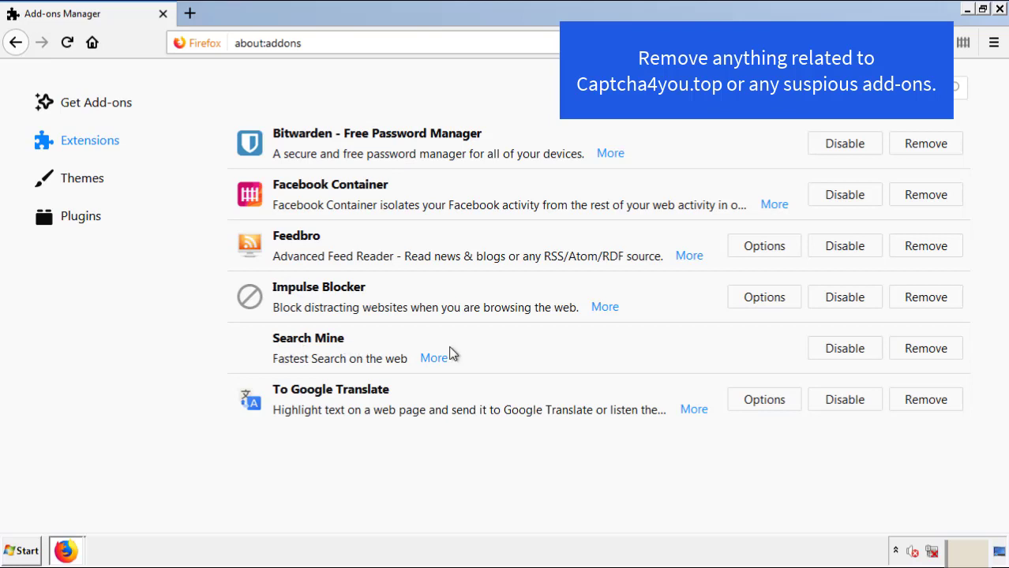
left_click(924, 353)
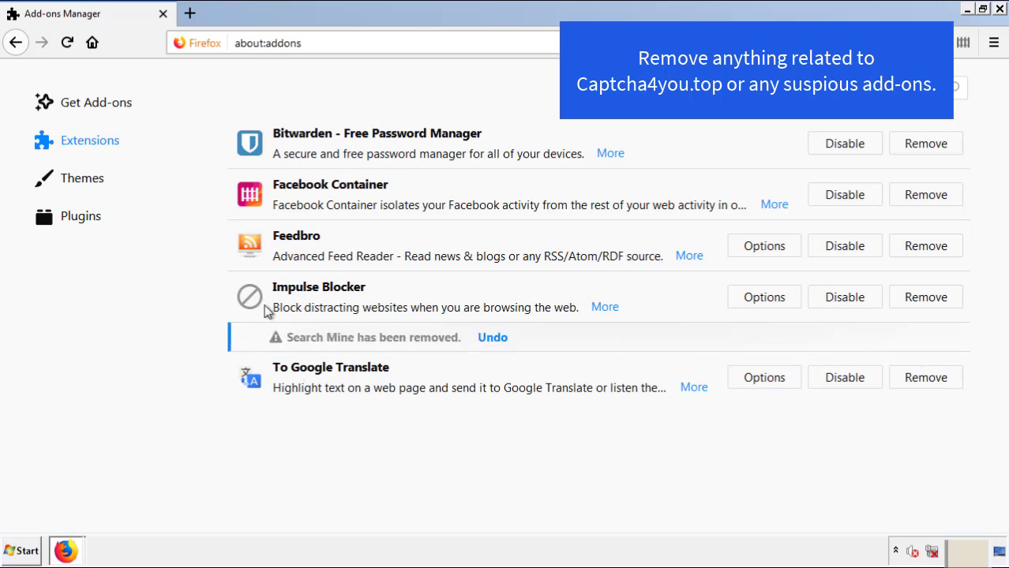
left_click(1001, 9)
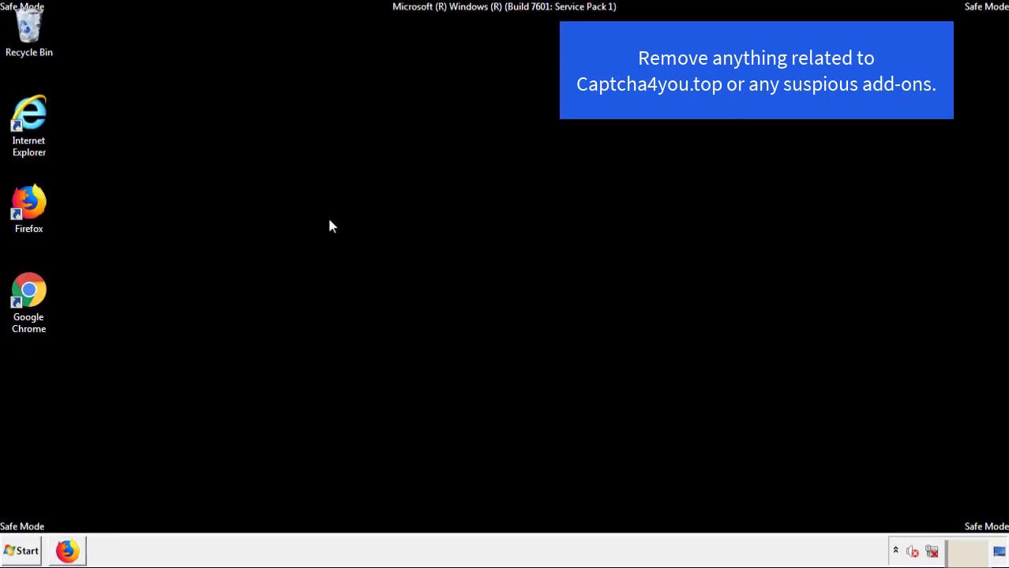
Remove the Search Mine extension from Google Chrome's Extensions page and confirm the removal.
double_click(28, 304)
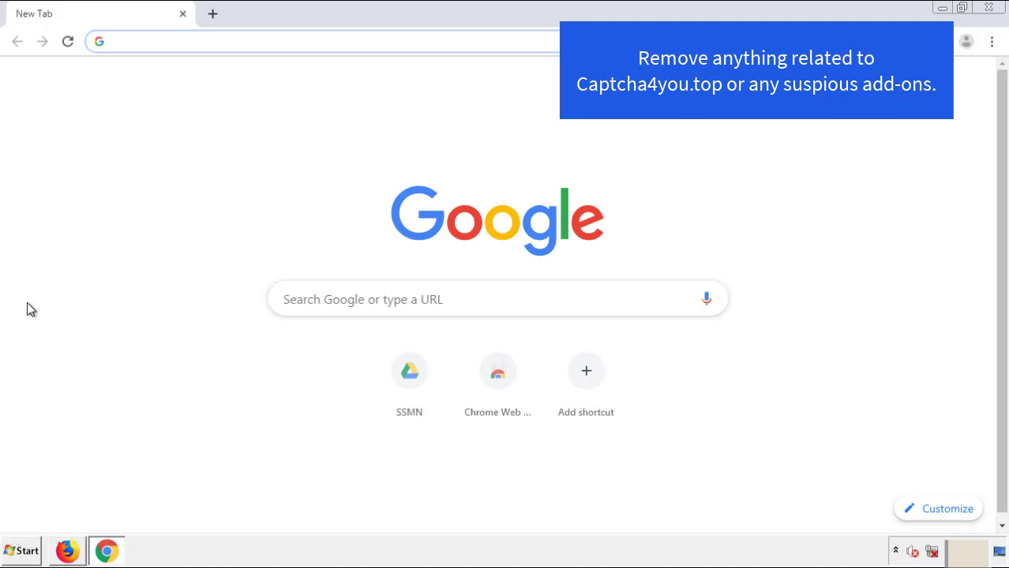
left_click(992, 41)
mouse_move(904, 277)
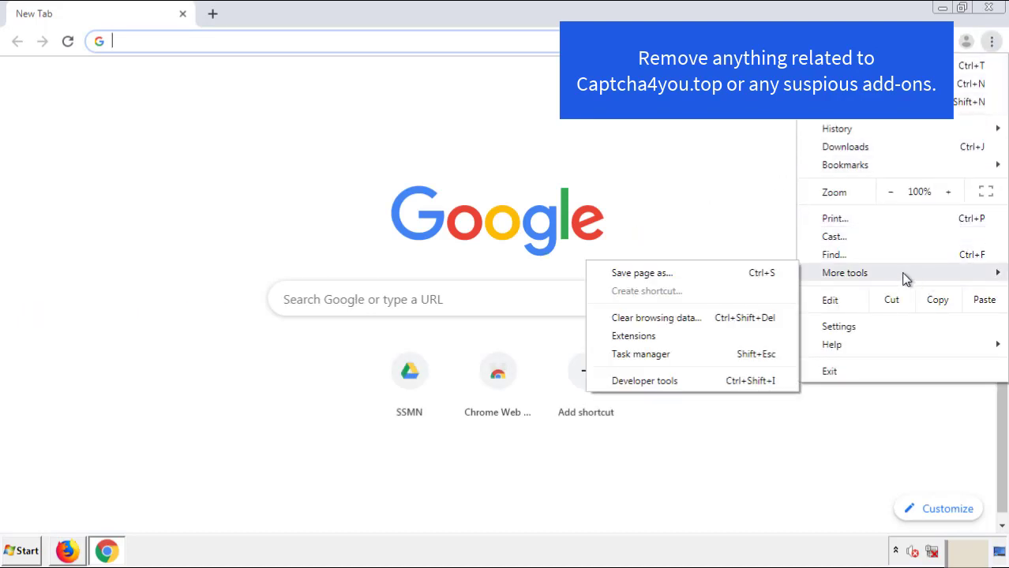
left_click(641, 336)
scroll(237, 236, "down", 6)
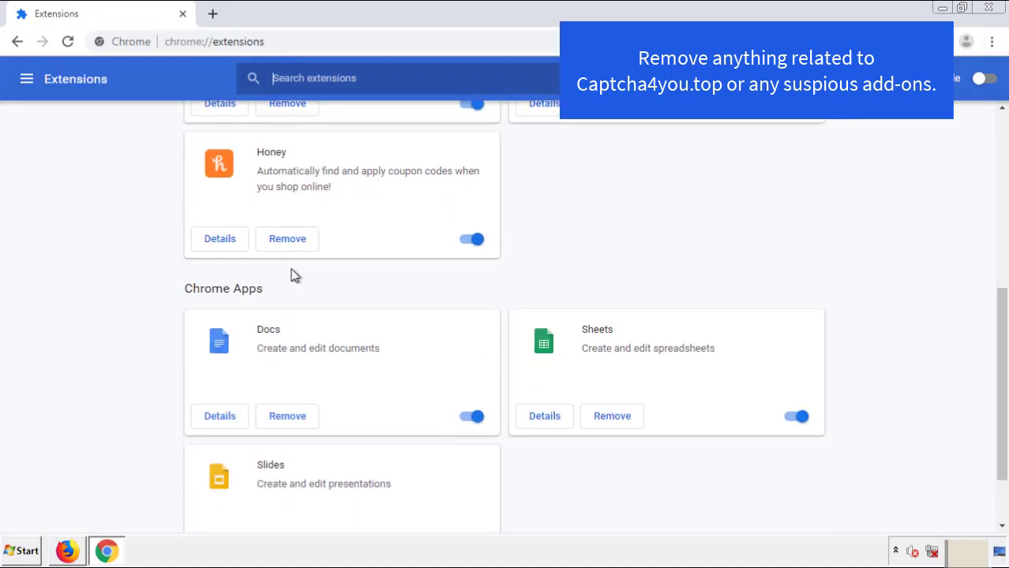
scroll(371, 260, "up", 6)
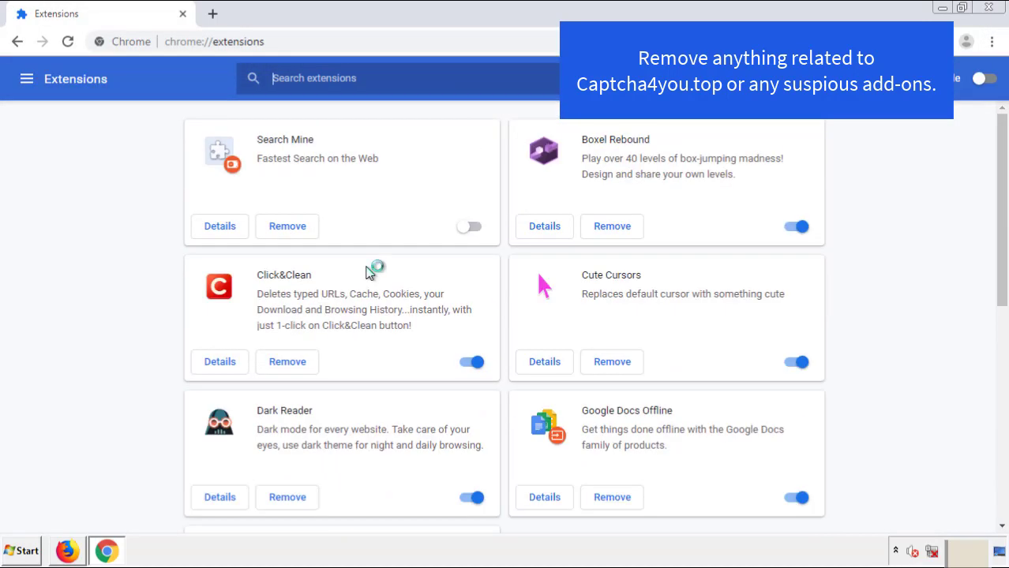
left_click(284, 229)
left_click(566, 130)
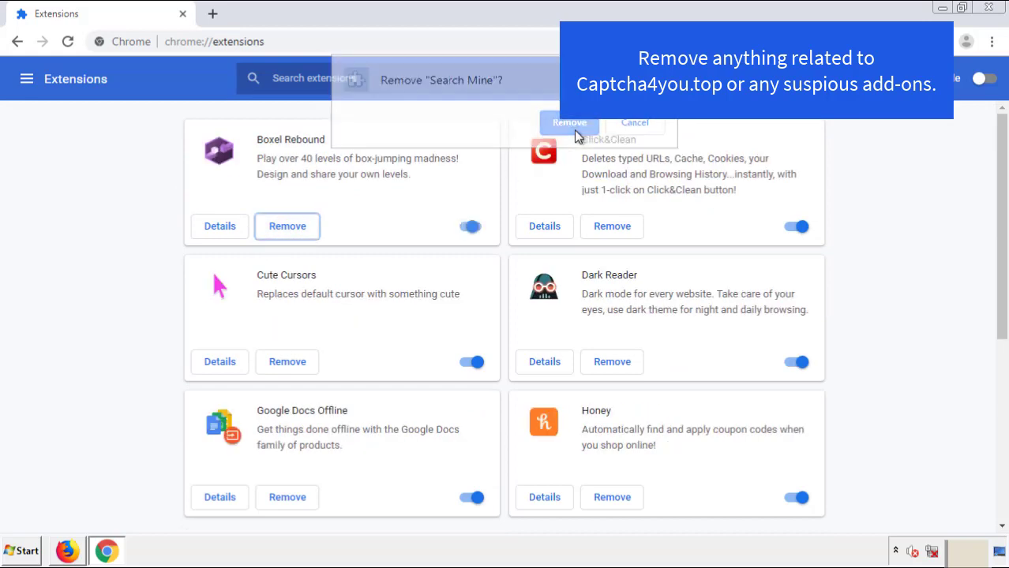
Close Chrome and restart the computer from the Start menu's shutdown options.
left_click(997, 11)
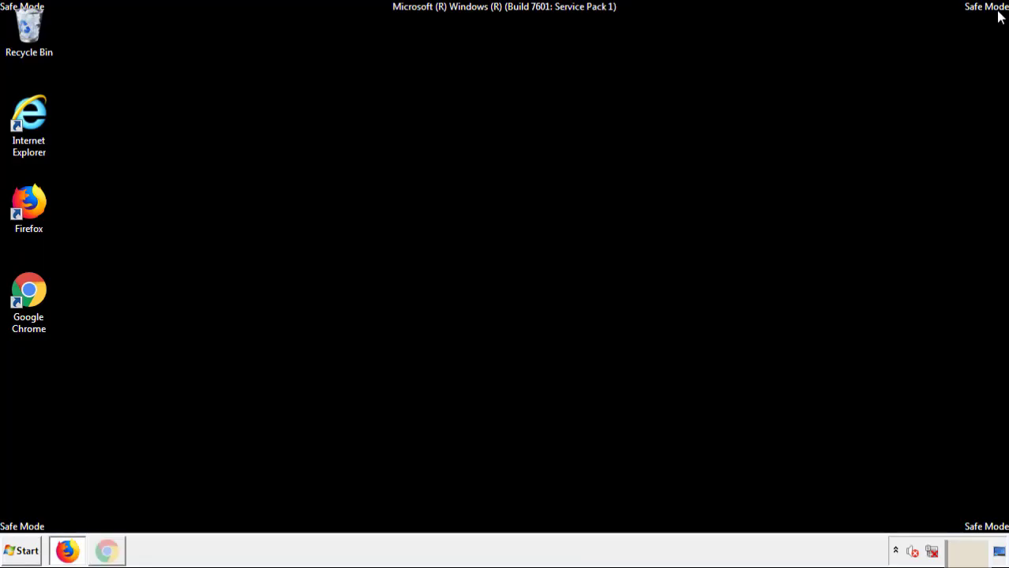
left_click(26, 555)
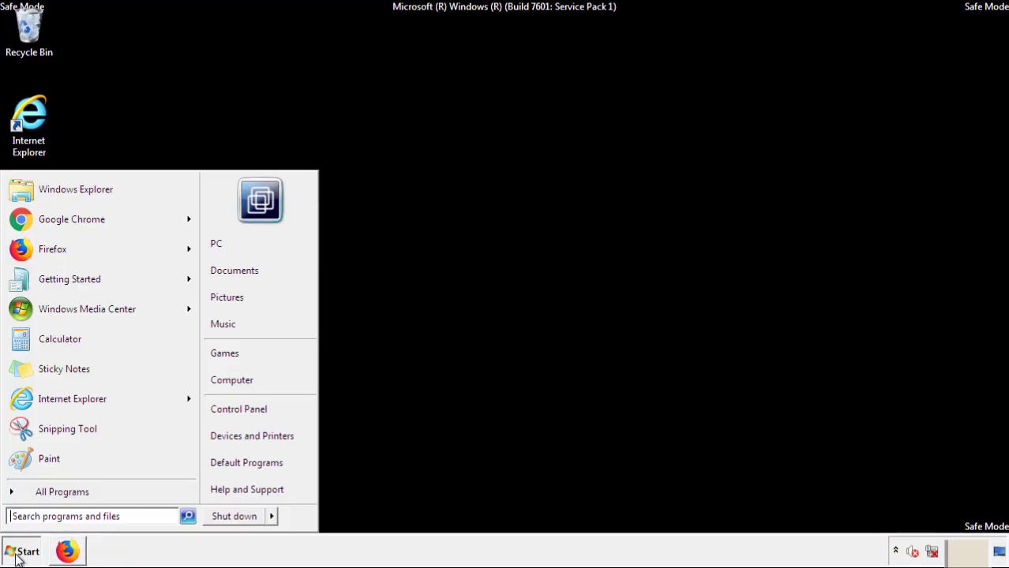
mouse_move(274, 522)
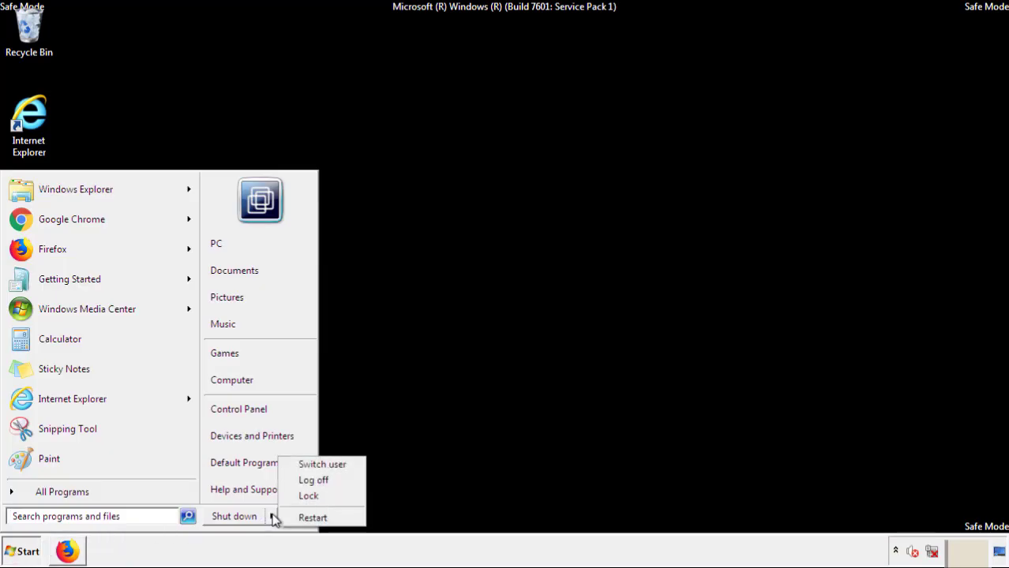
left_click(314, 518)
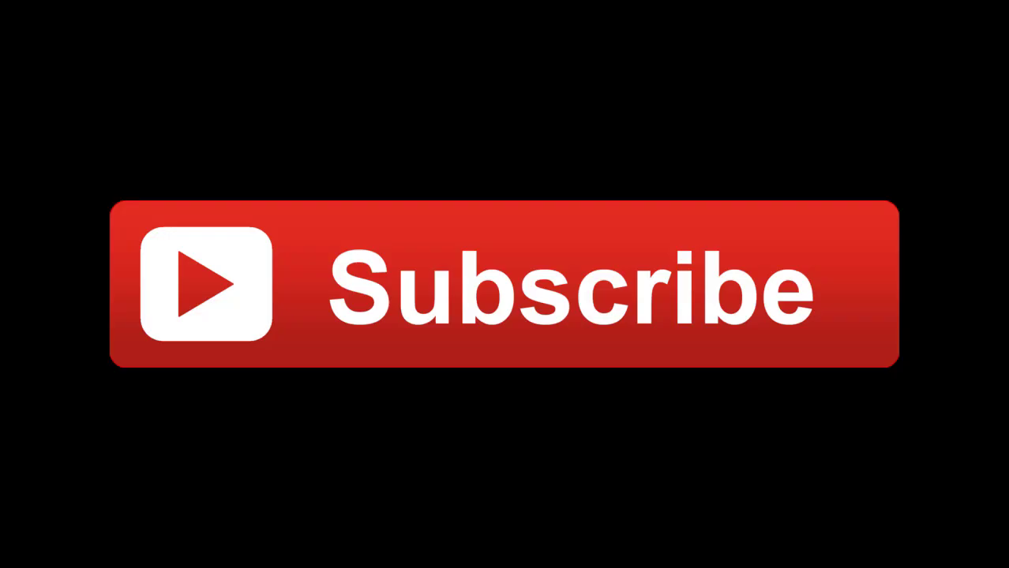